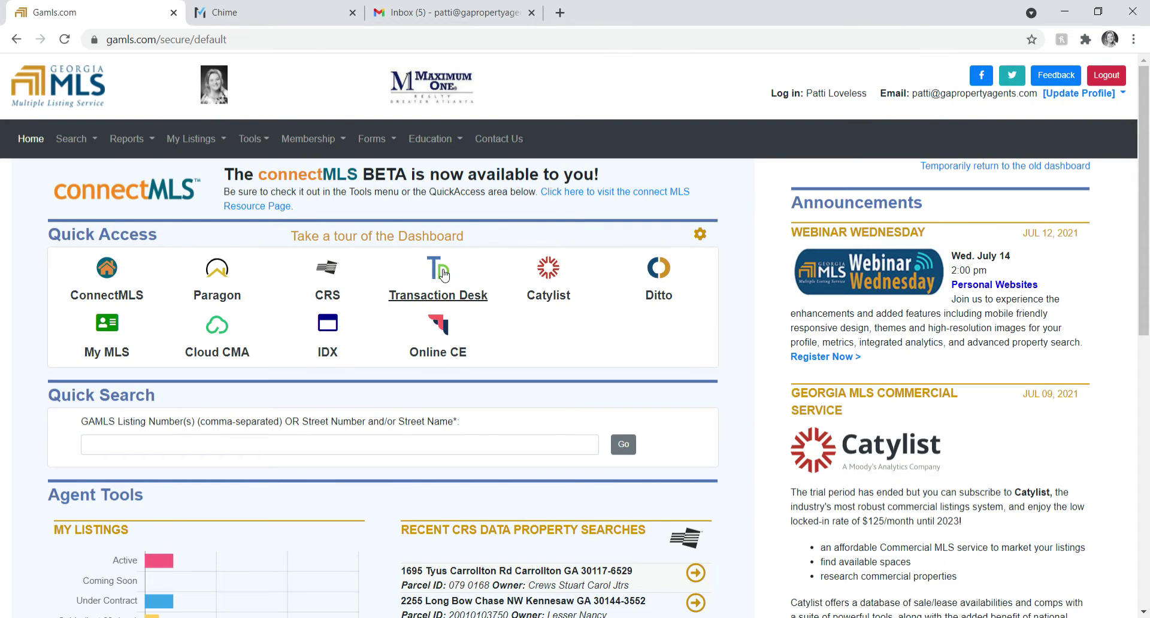
Open Transaction Desk from the Georgia MLS dashboard and start a new transaction named Test Transaction 2.
left_click(451, 275)
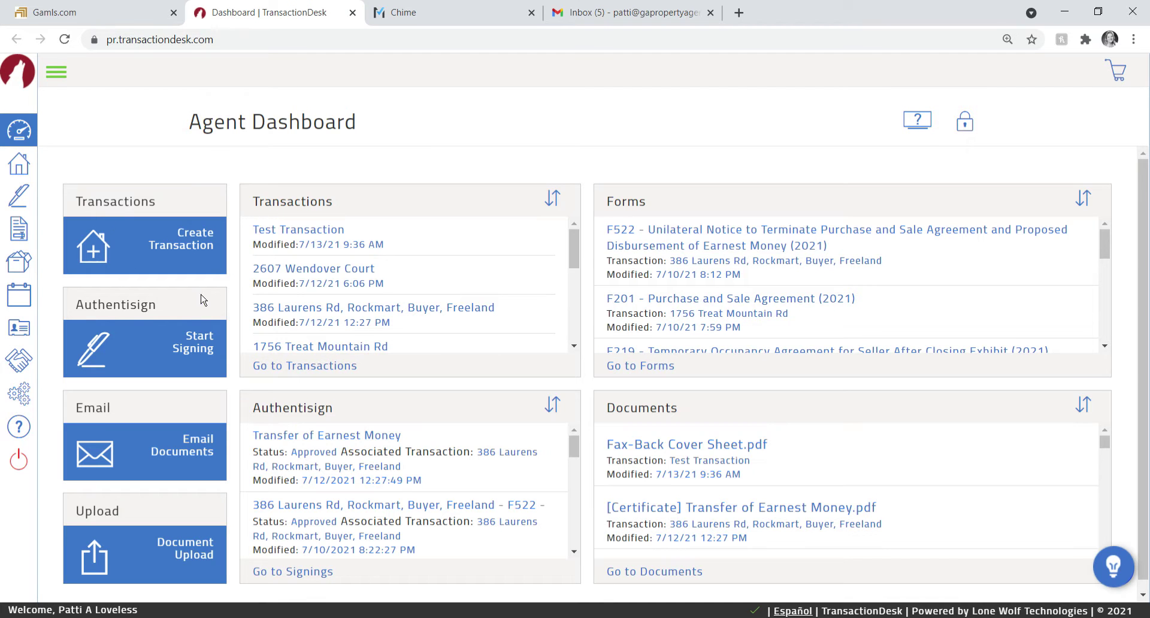
left_click(200, 246)
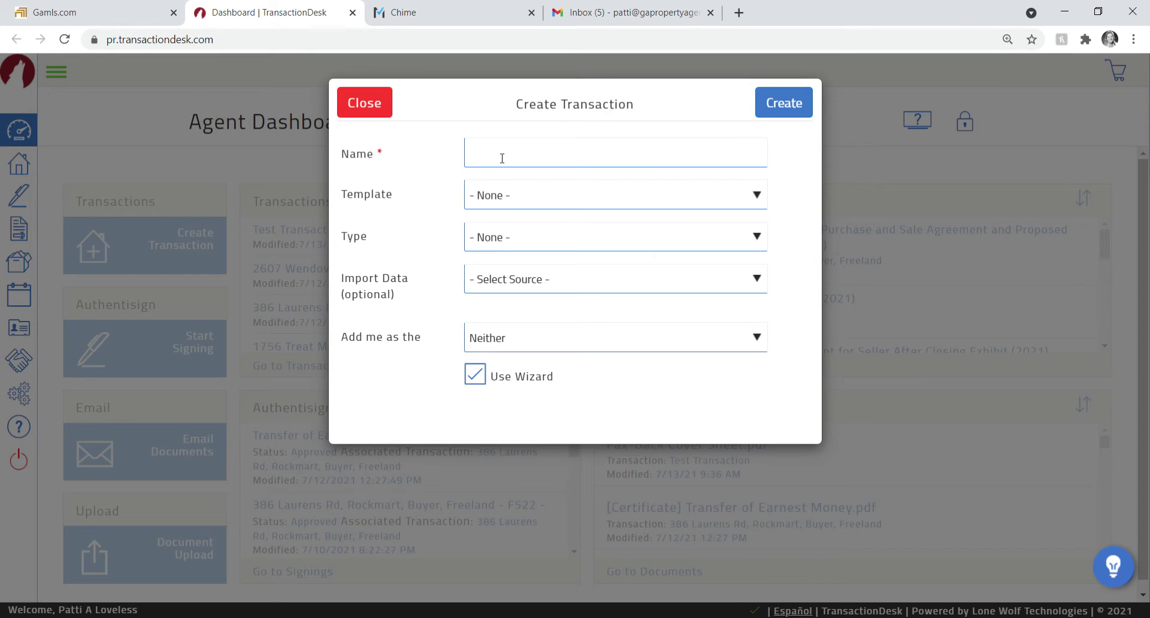
left_click(502, 158)
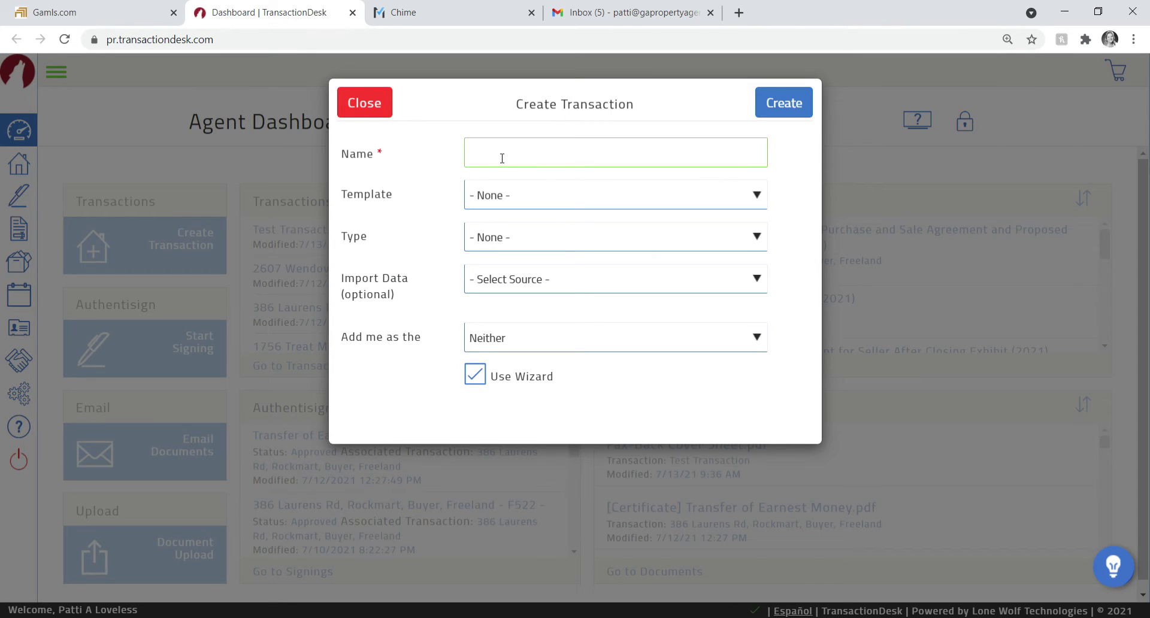
type("Test Transaction 2")
key("Tab")
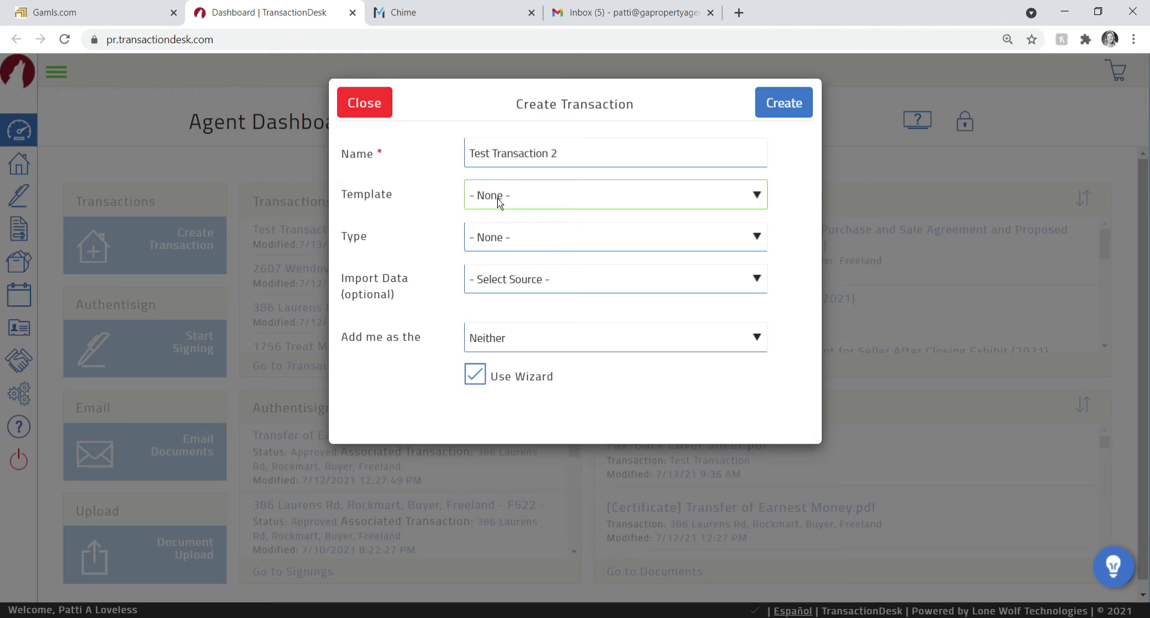
Set the transaction type to Residential Sale without a template or import source, and create the transaction with the wizard enabled.
key("Tab")
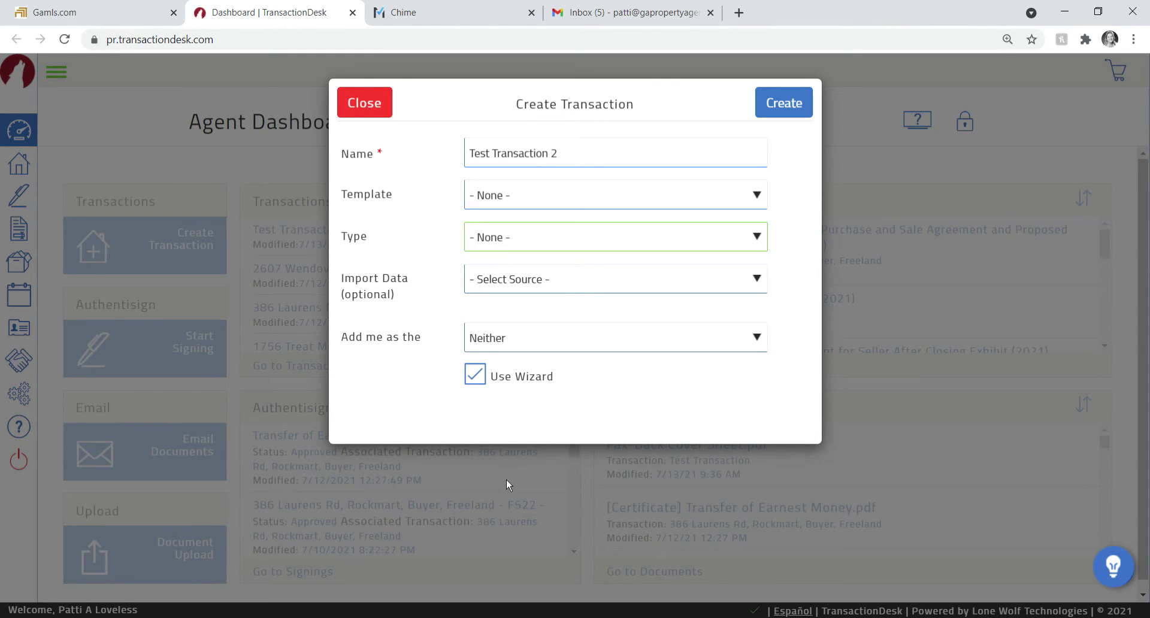
key("Down")
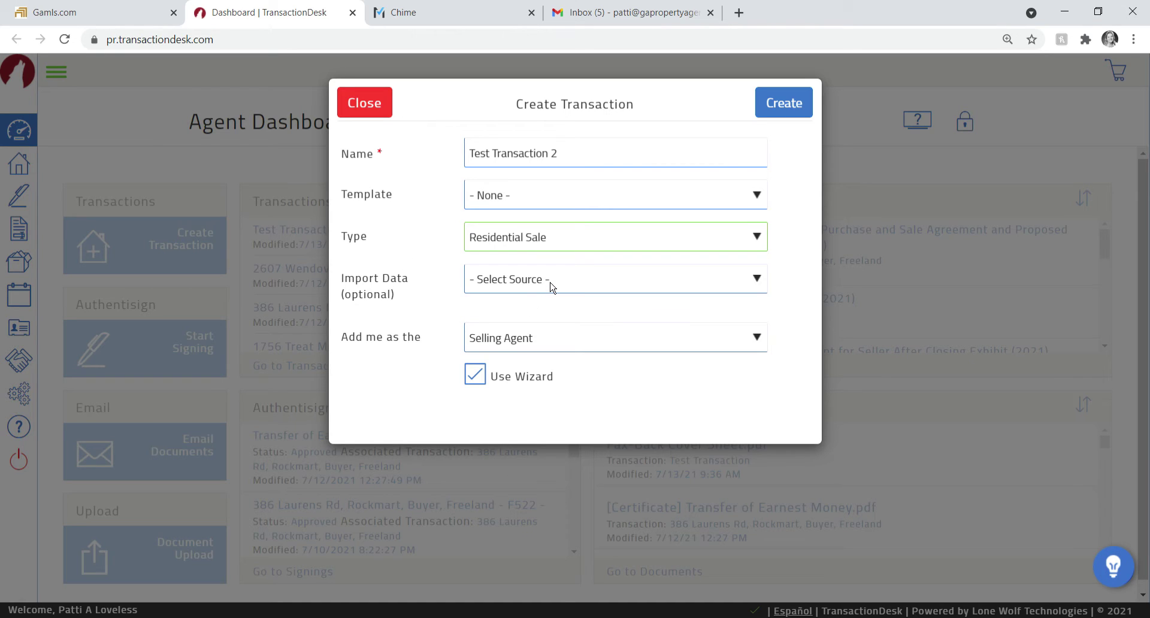
key("Tab")
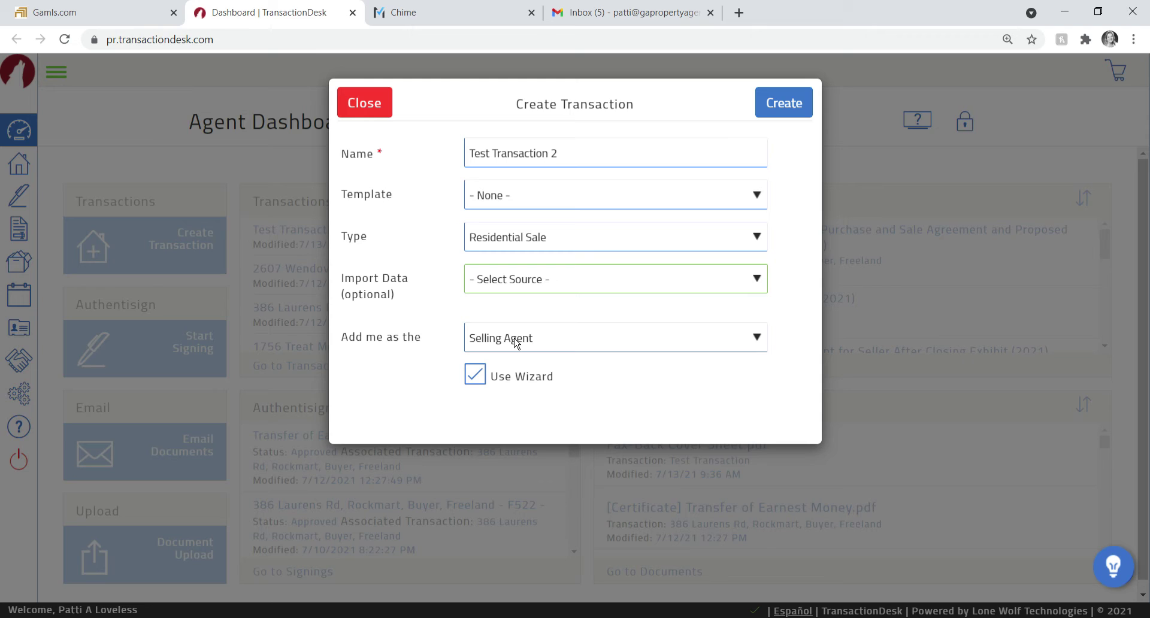
left_click(442, 324)
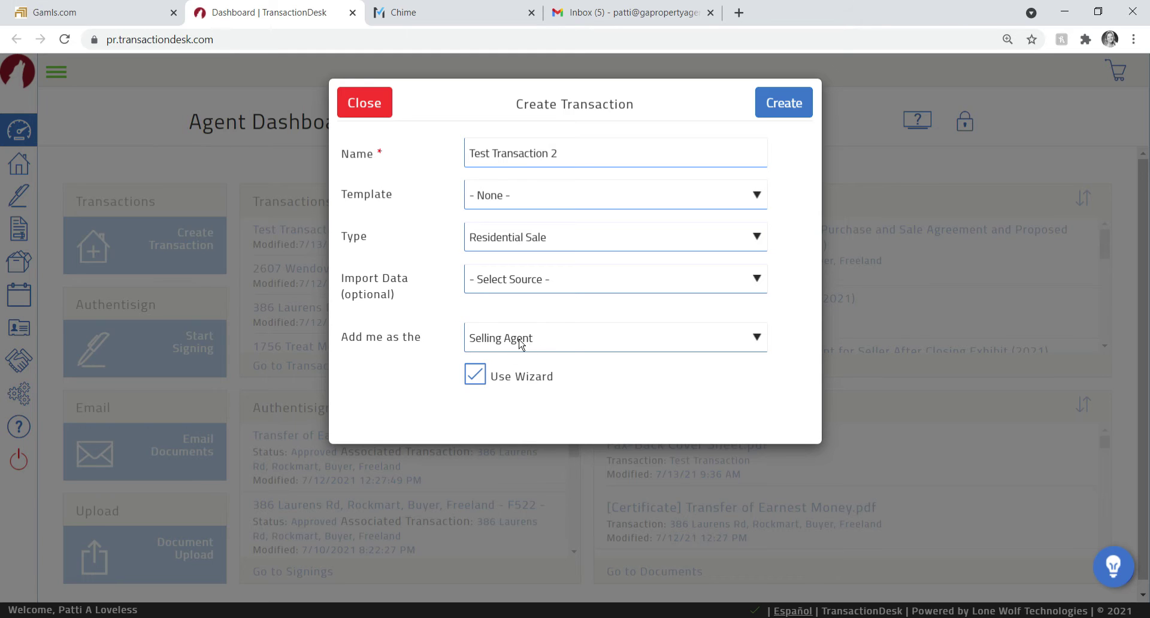
left_click(791, 105)
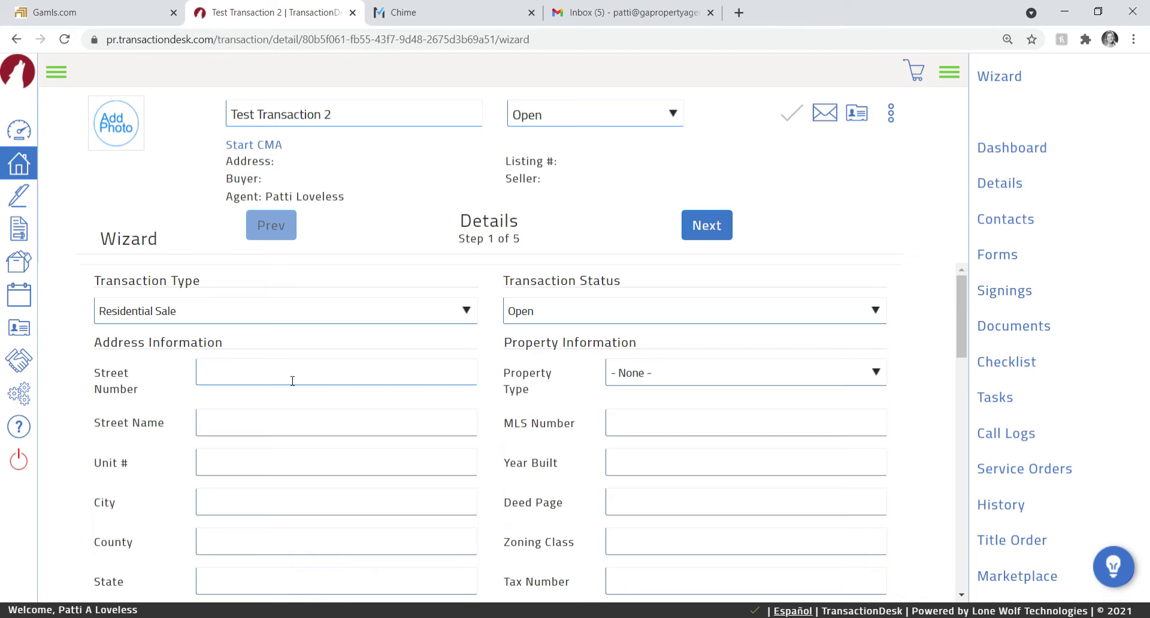
Go through all five wizard pages without adding information, finish the wizard and look over the transaction dashboard.
left_click(712, 234)
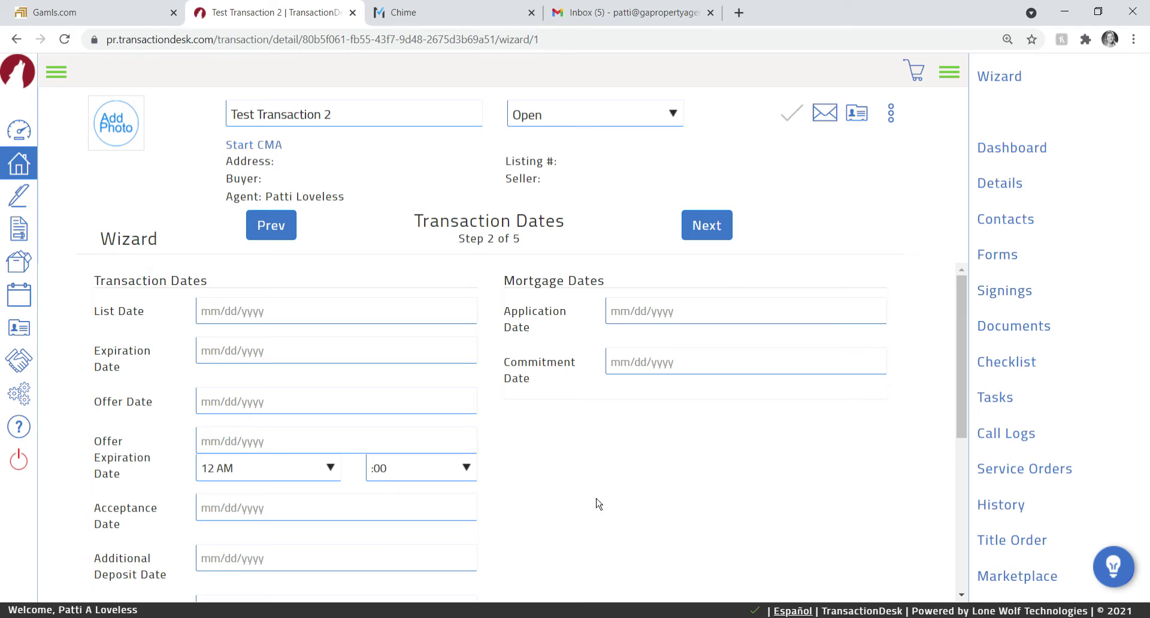
left_click(717, 231)
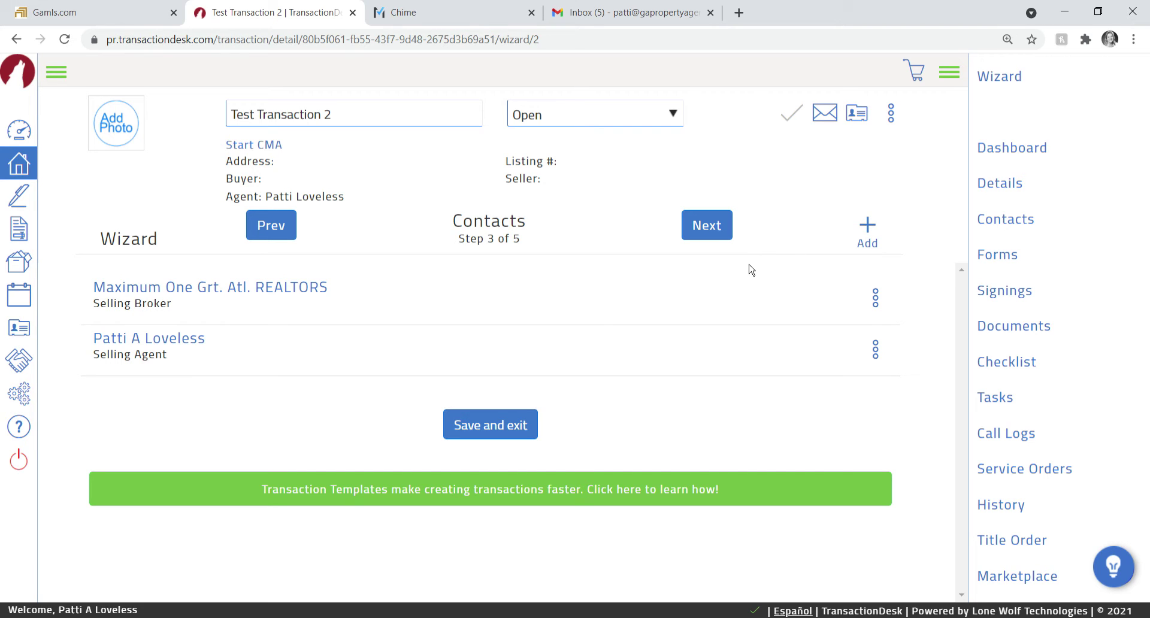
left_click(718, 231)
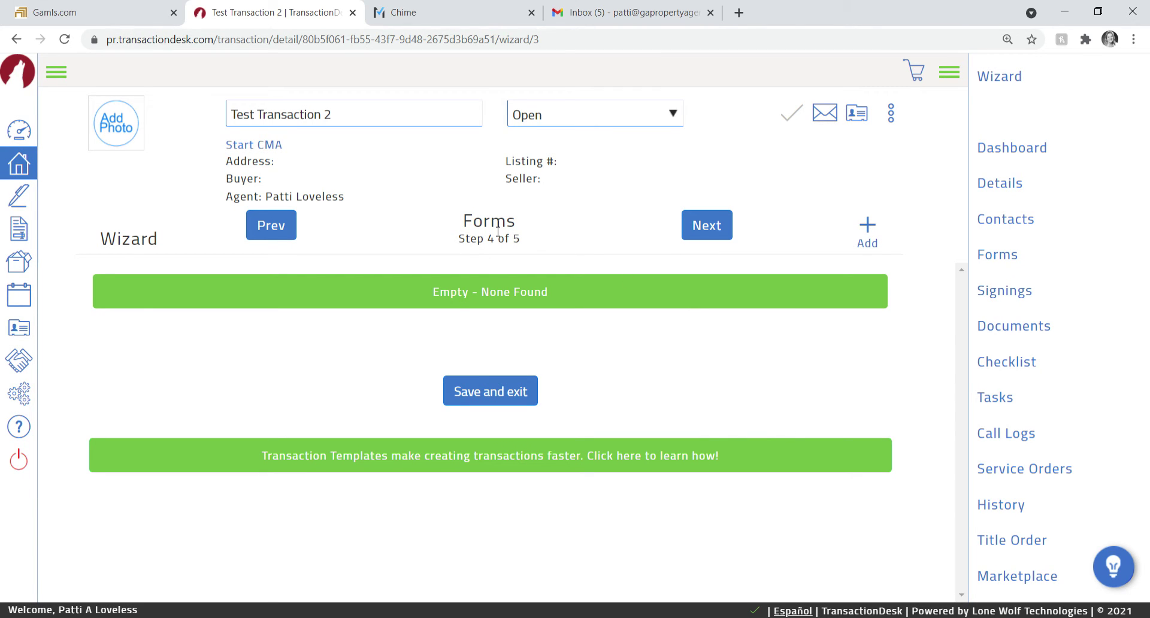
left_click(717, 230)
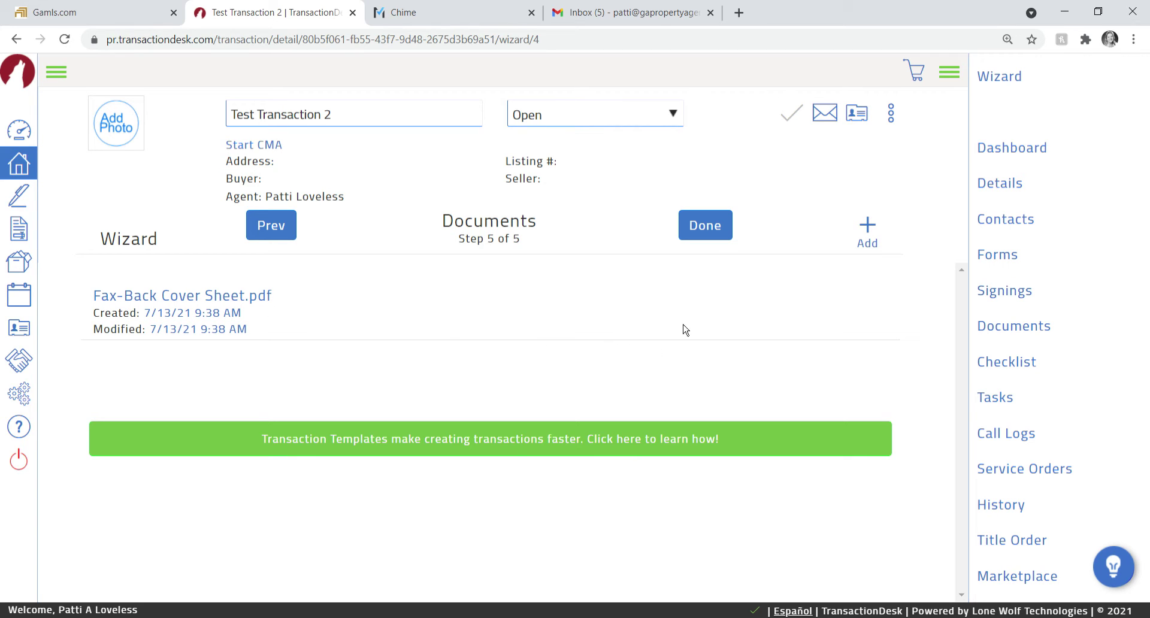
left_click(704, 234)
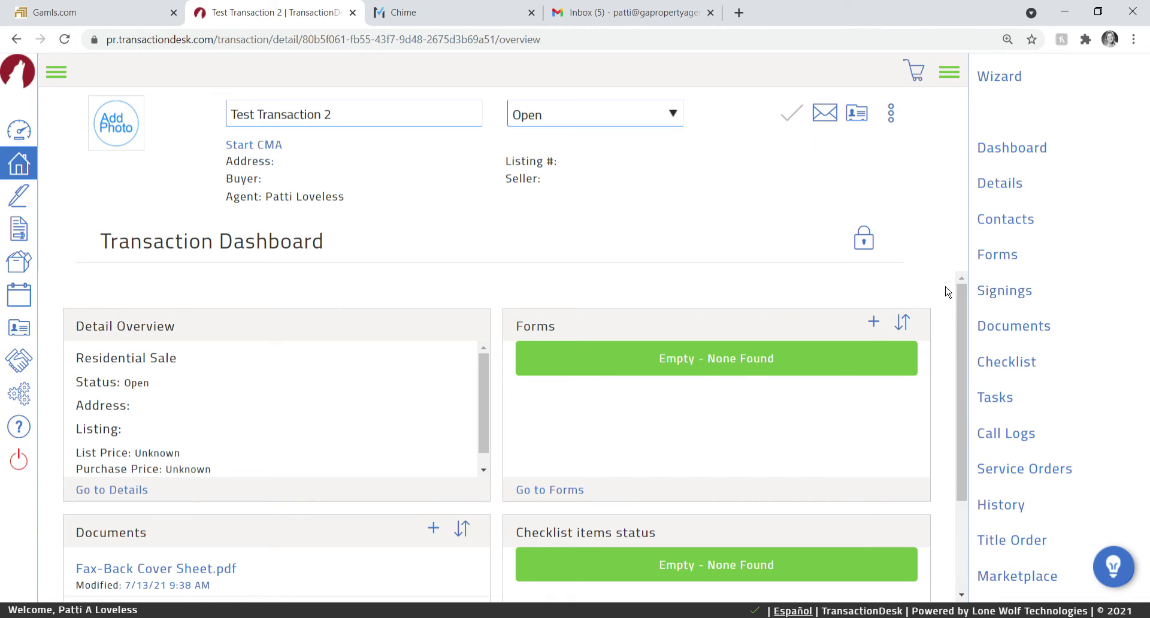
left_click_drag(965, 308, 970, 417)
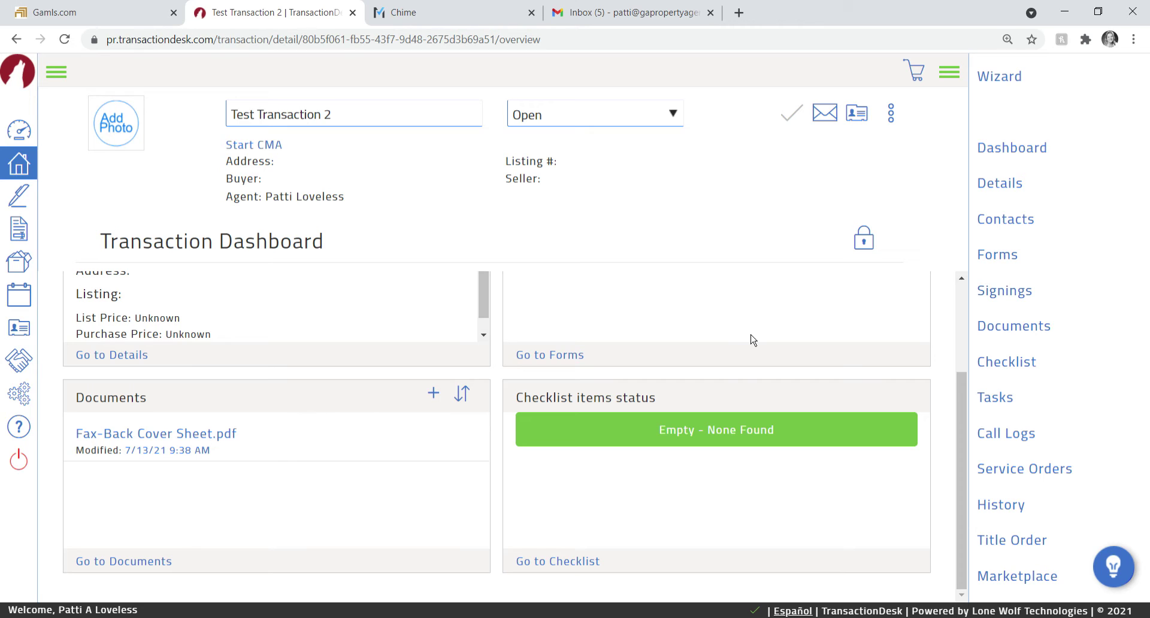
left_click_drag(961, 416, 971, 295)
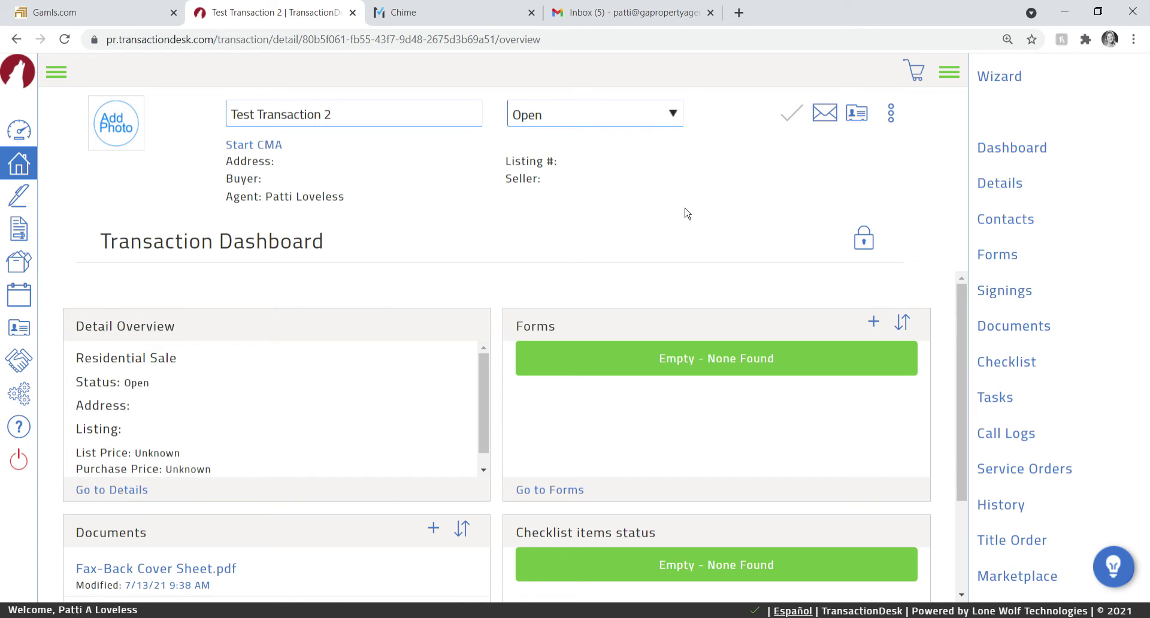
Return to the Georgia MLS dashboard, open Paragon and start a Single Family Detached search.
left_click(122, 18)
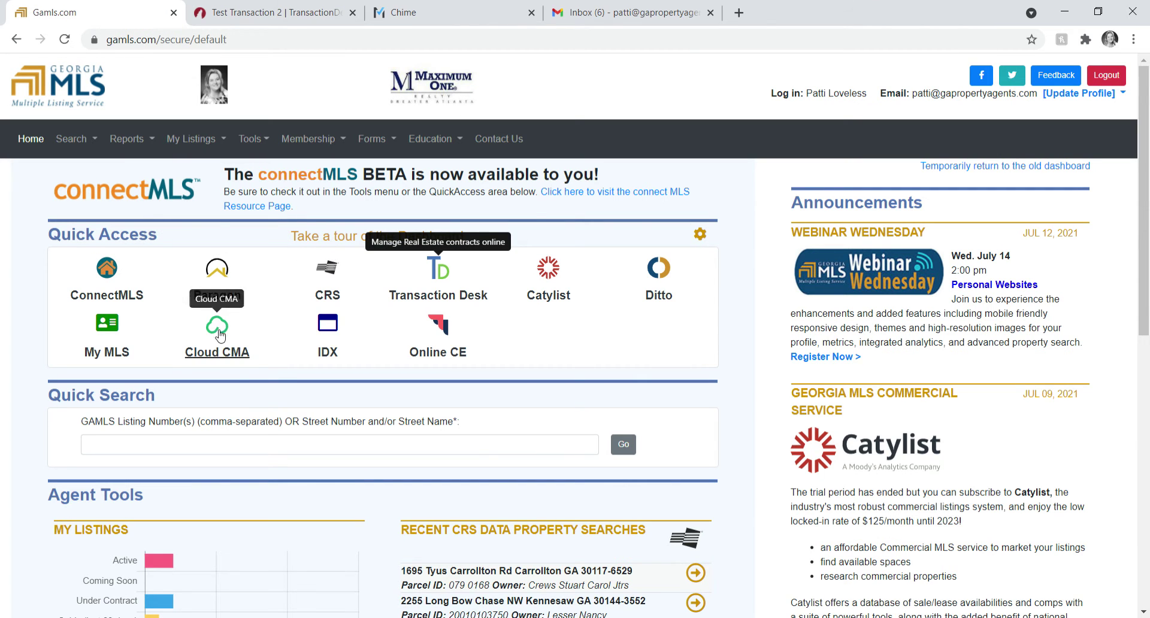
left_click(217, 276)
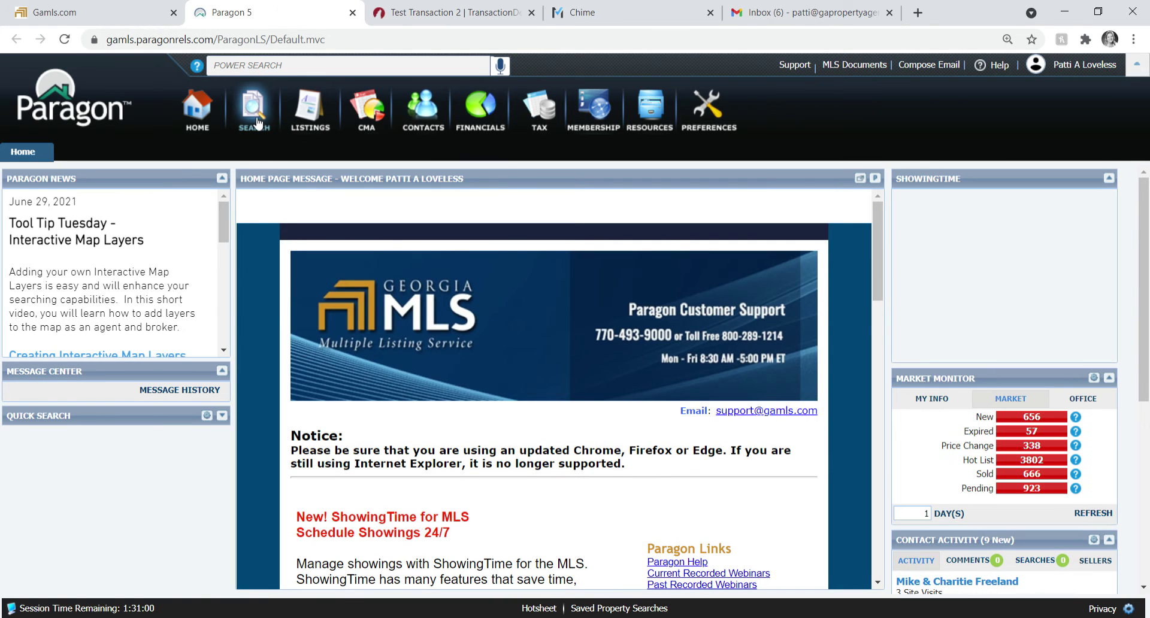
mouse_move(254, 117)
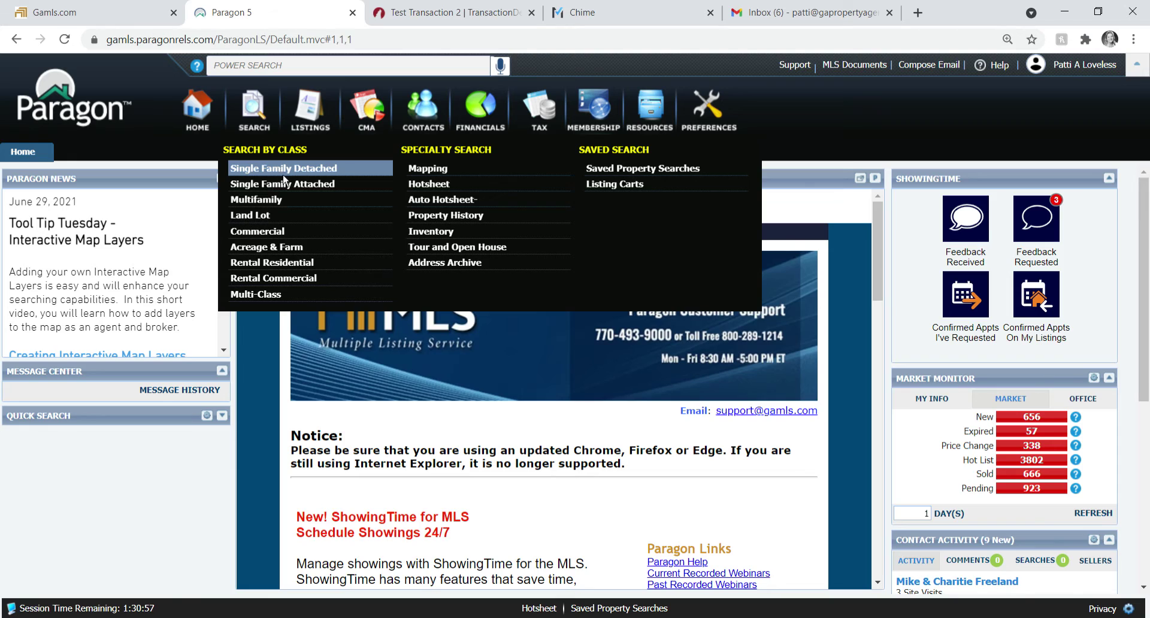
left_click(283, 171)
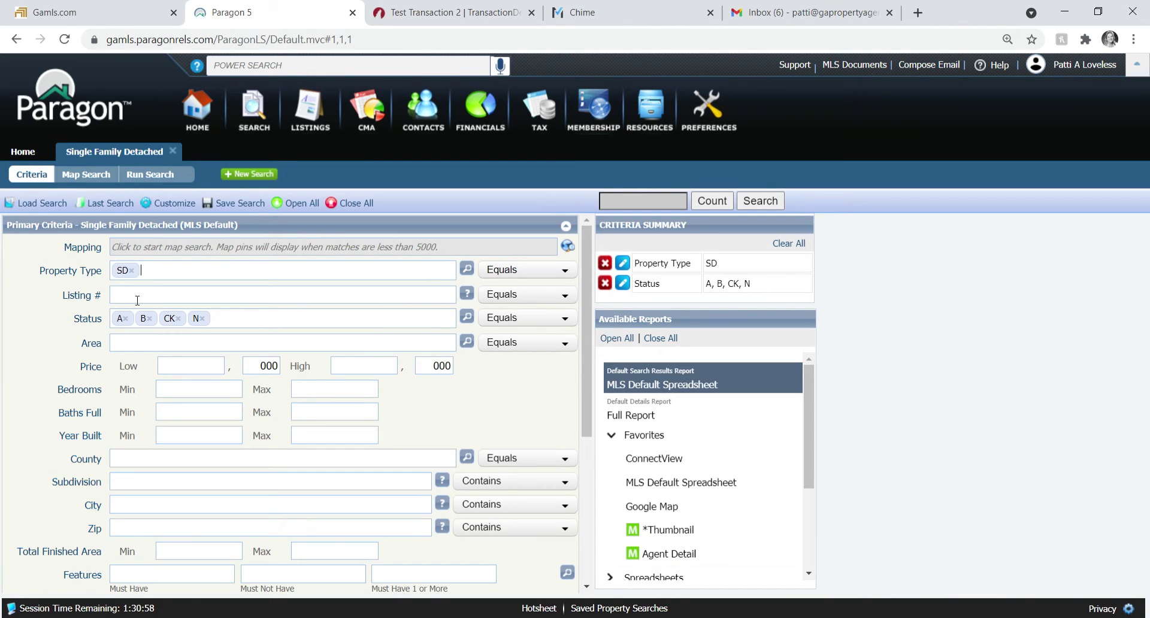
Set the search price range from 250,000 to 260,000.
left_click(189, 368)
type("250")
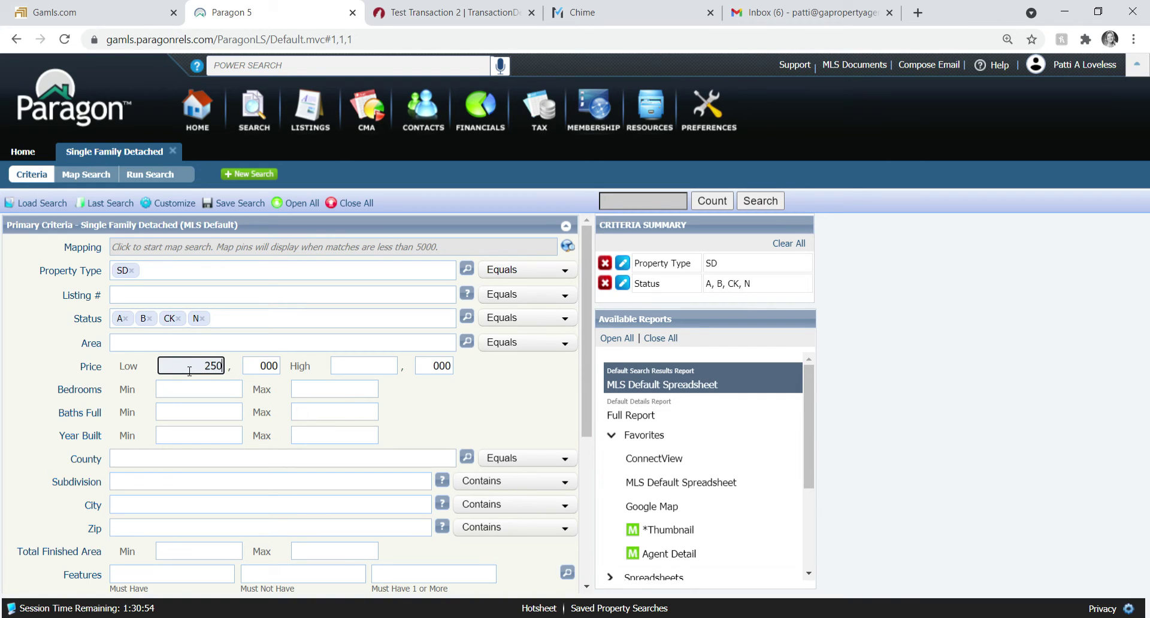
key("Tab")
type("260")
key("Tab")
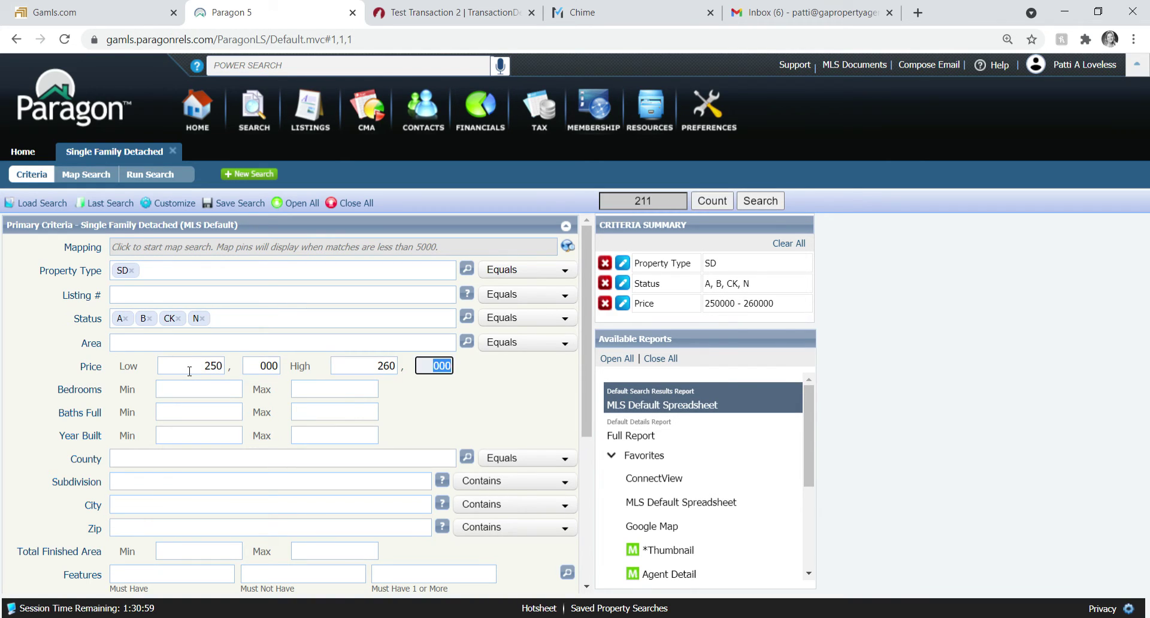
key("Tab")
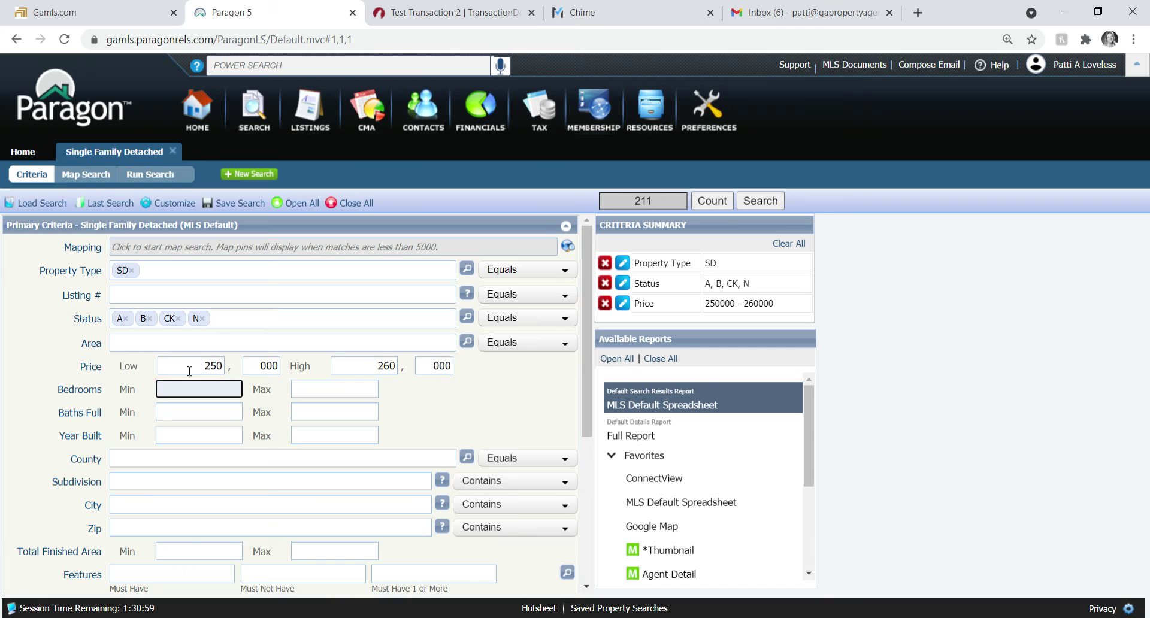
Limit the search to Paulding county and run it.
left_click(224, 464)
type("Pau")
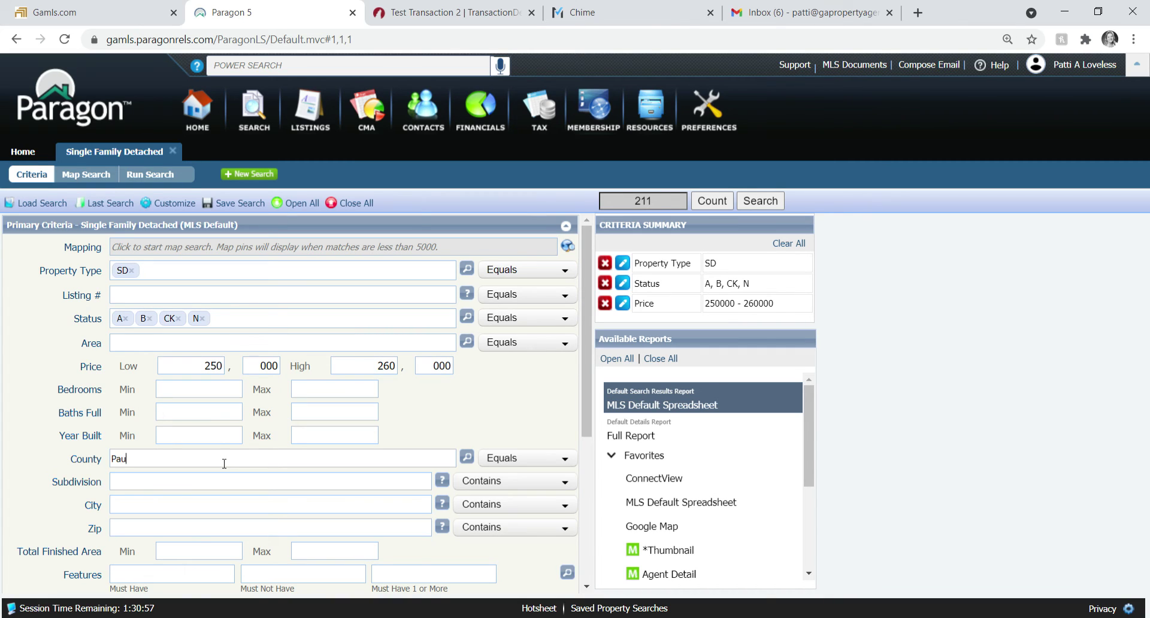
type("lding")
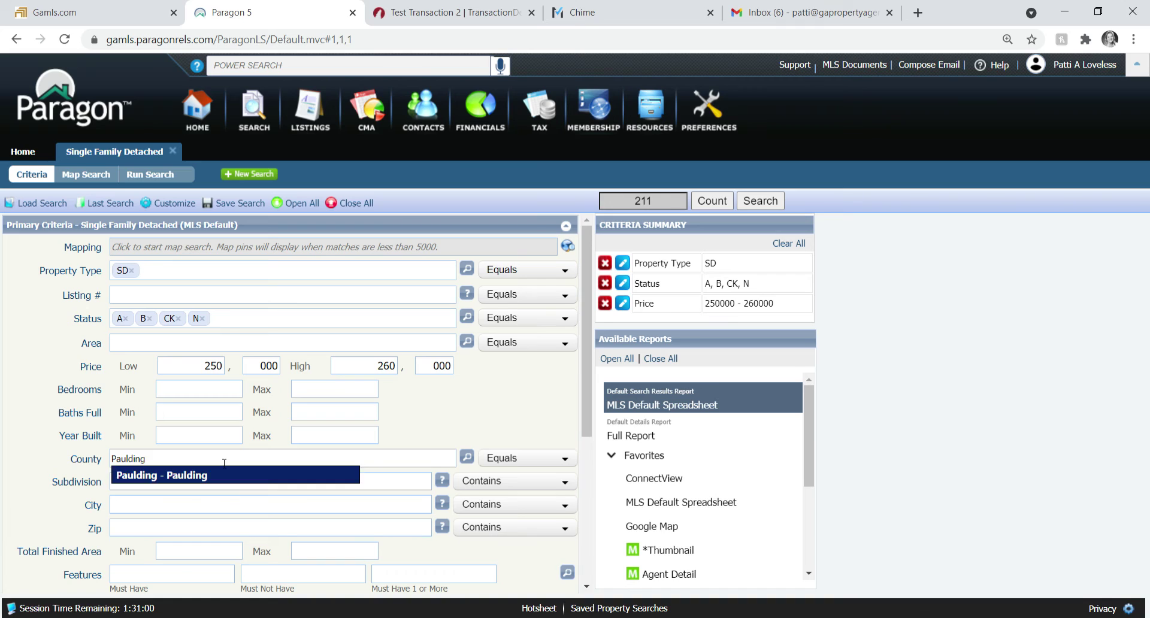
key("Return")
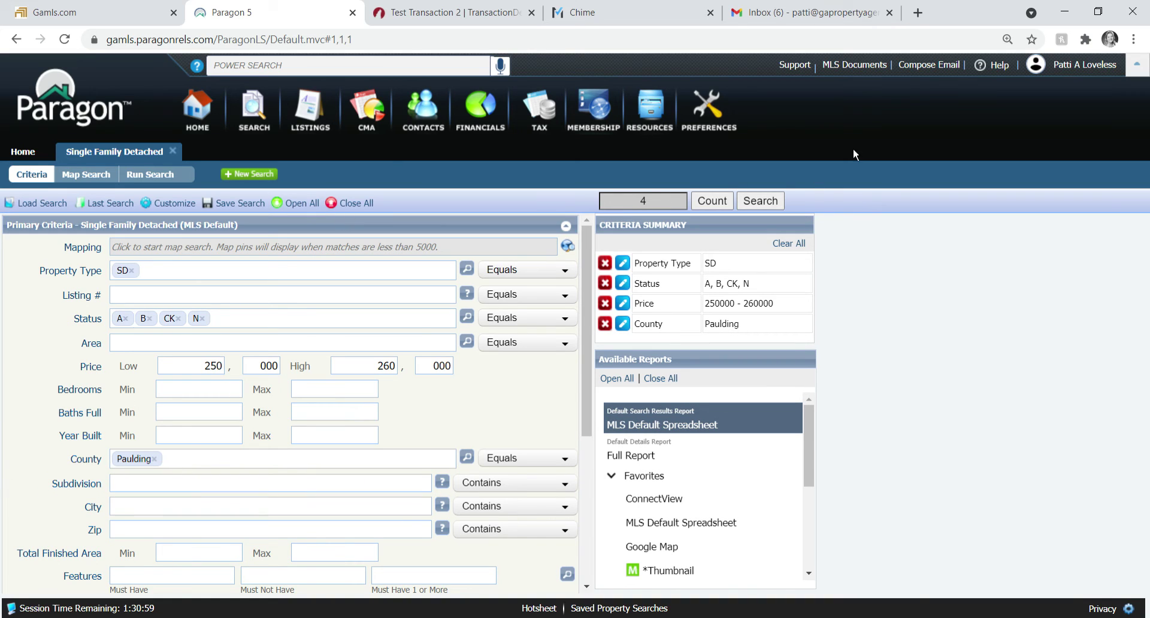
left_click(760, 201)
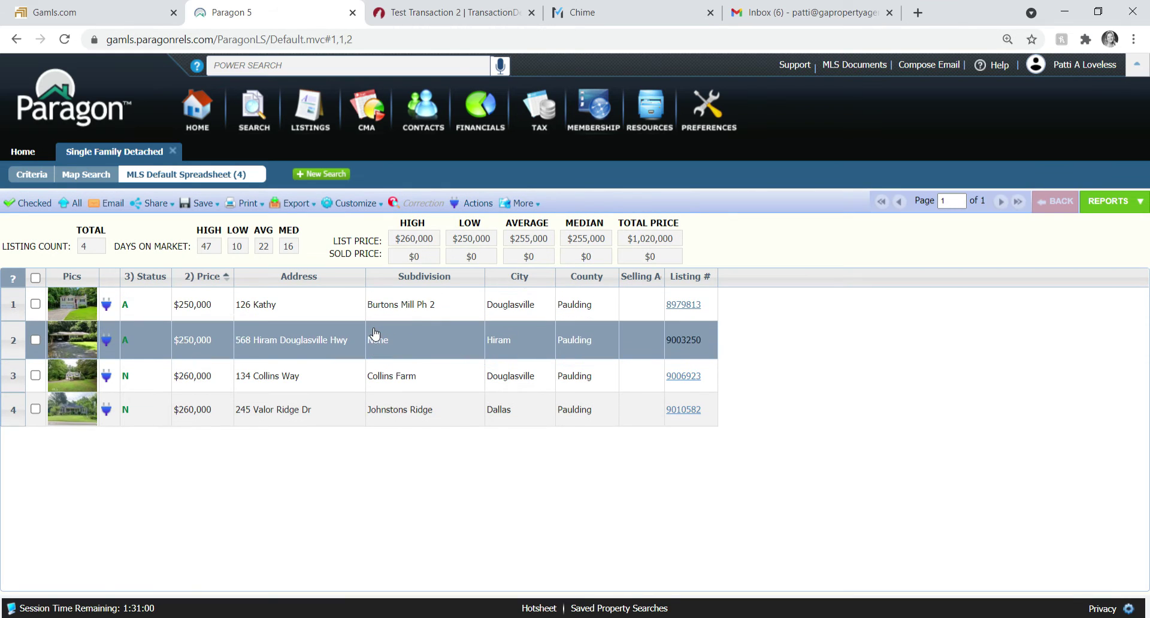
Open the full report of the first listing in the results and start a Transaction Desk transaction from it.
left_click(211, 306)
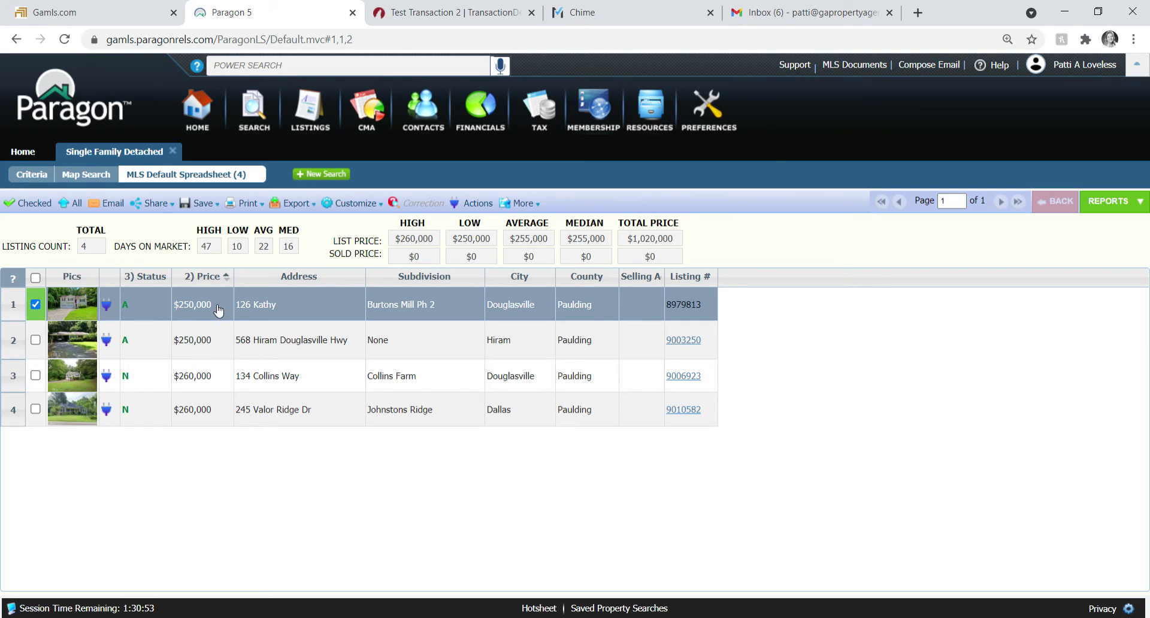
left_click(680, 305)
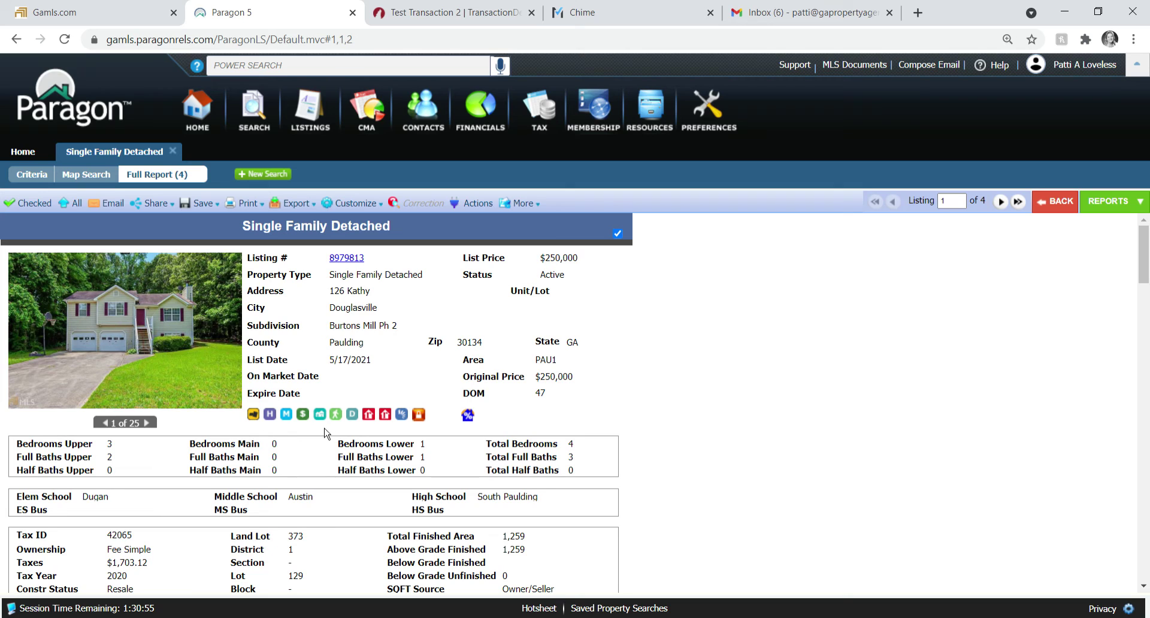
left_click(402, 415)
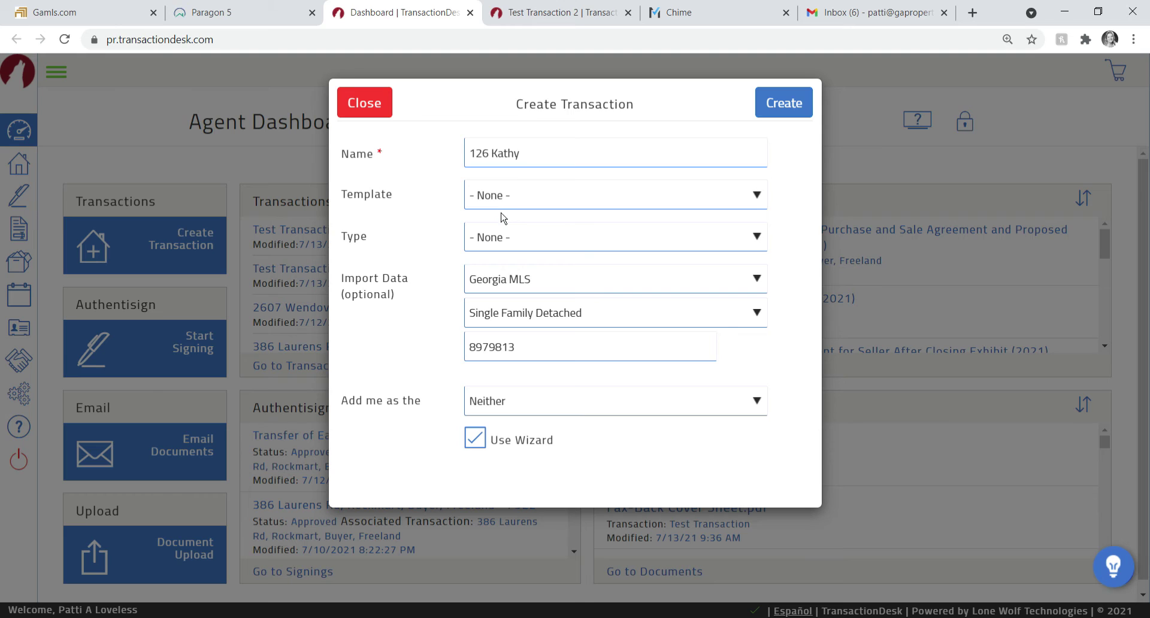
Set the imported listing's transaction type to Residential Sale and create the transaction with the wizard.
left_click(503, 250)
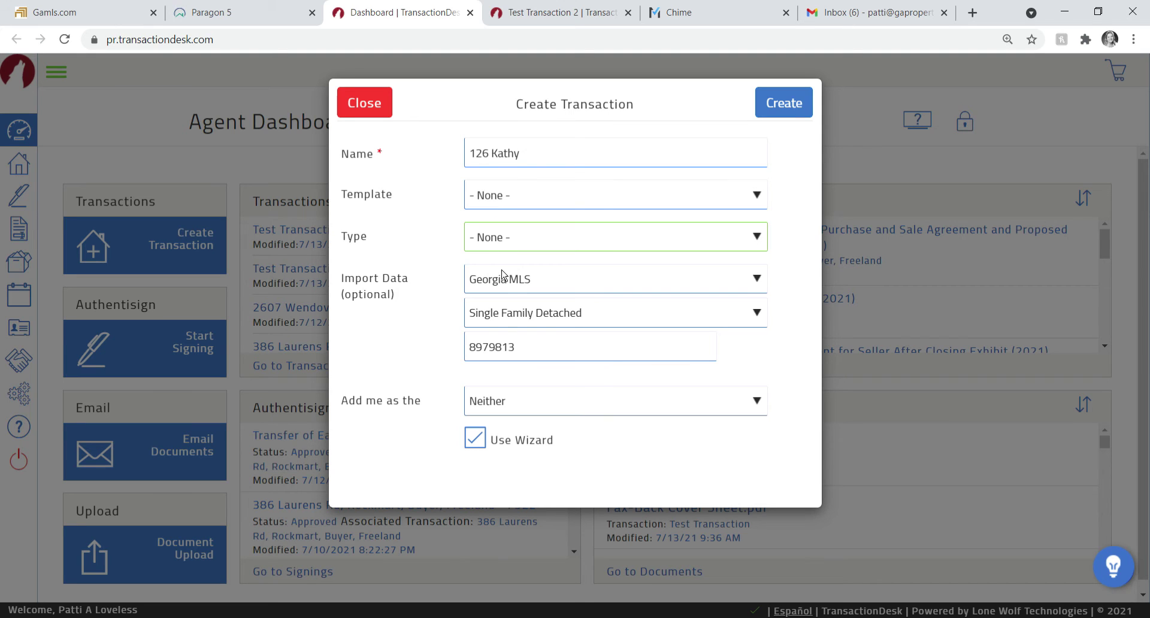
left_click(528, 500)
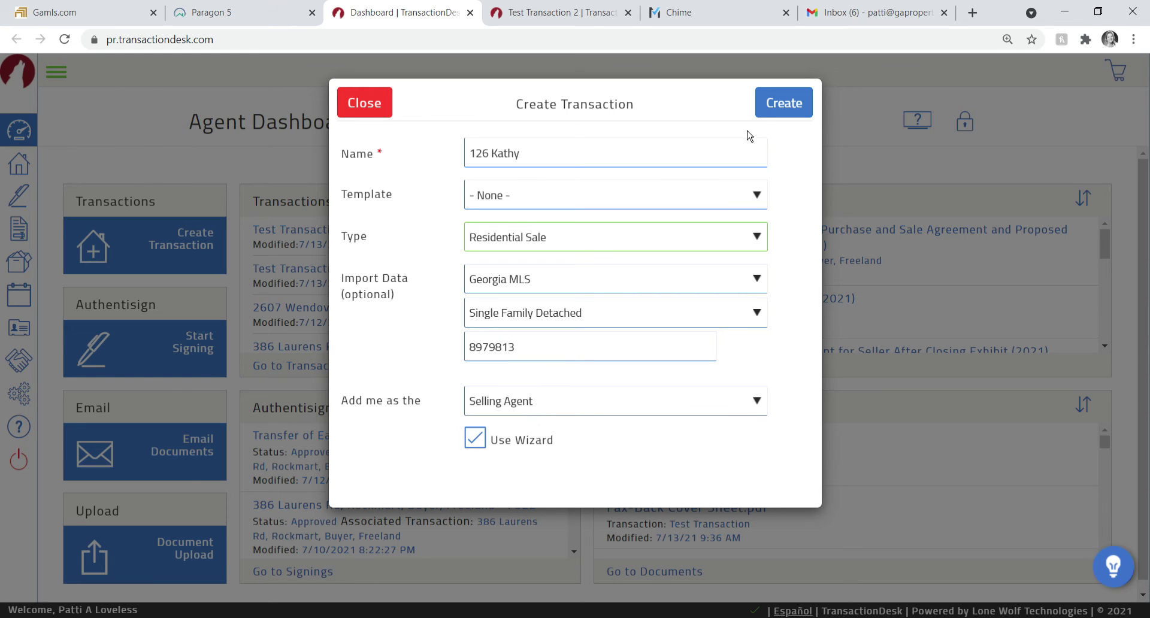
left_click(782, 104)
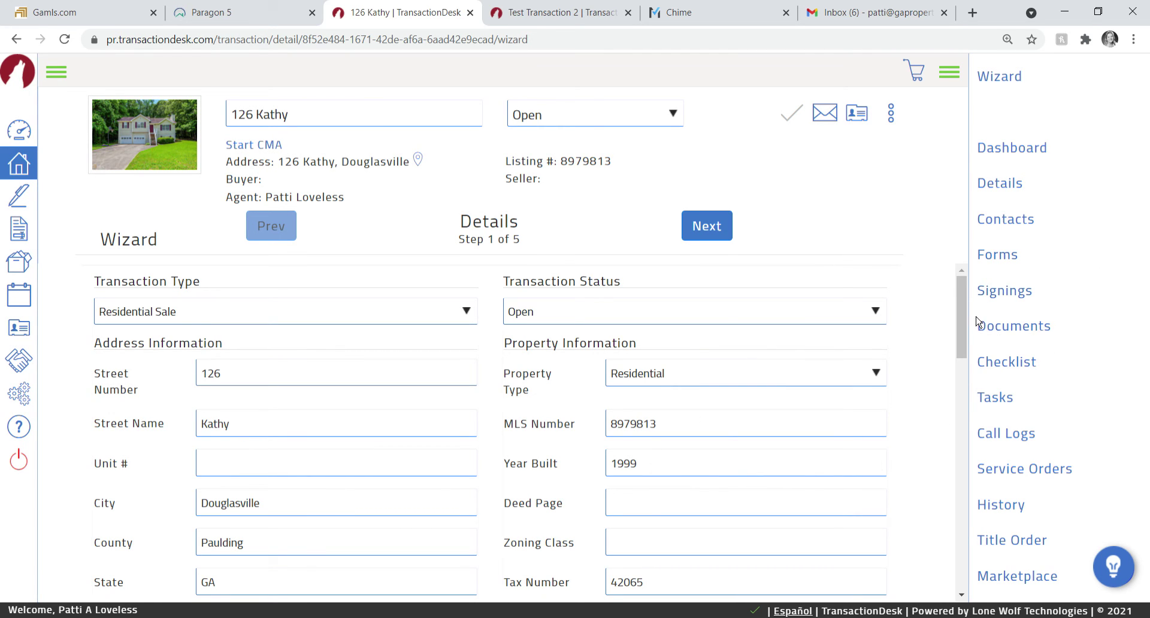
Advance through the wizard's Details, Transaction Dates, Contacts, Forms and Documents steps with the imported data as is, and finish the wizard.
left_click_drag(962, 320, 964, 268)
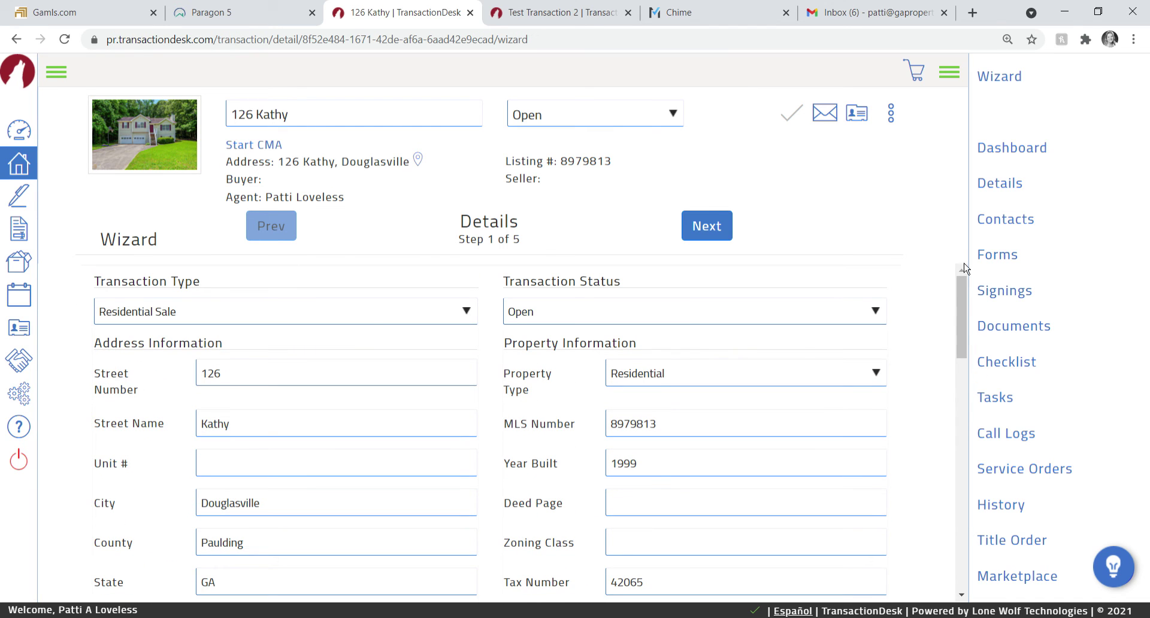
left_click(712, 229)
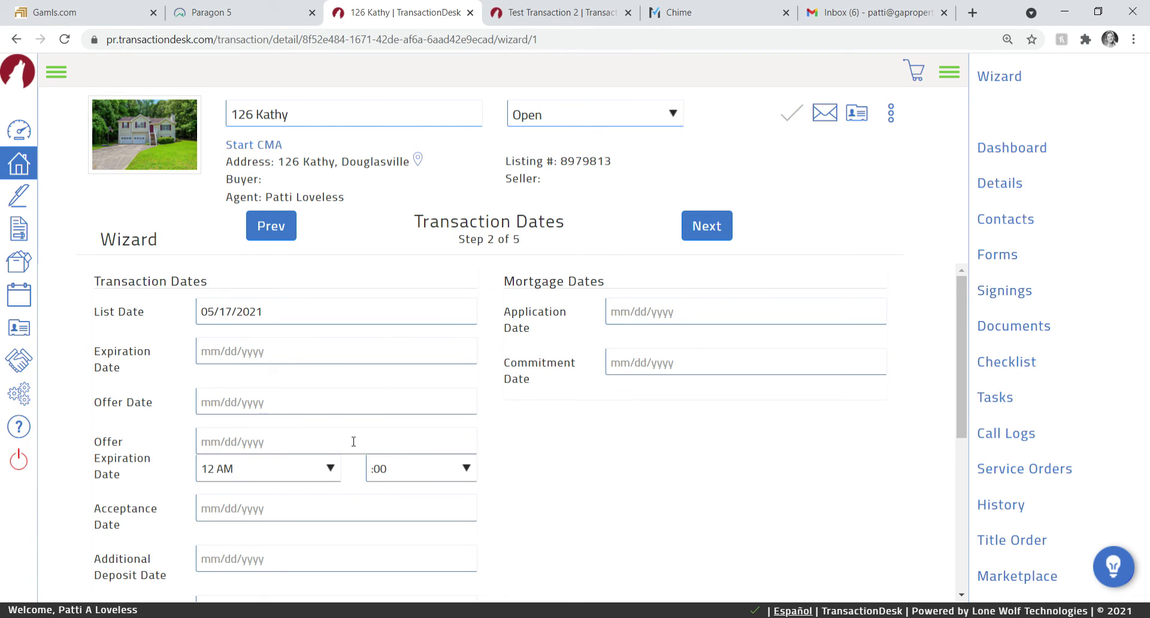
left_click(719, 226)
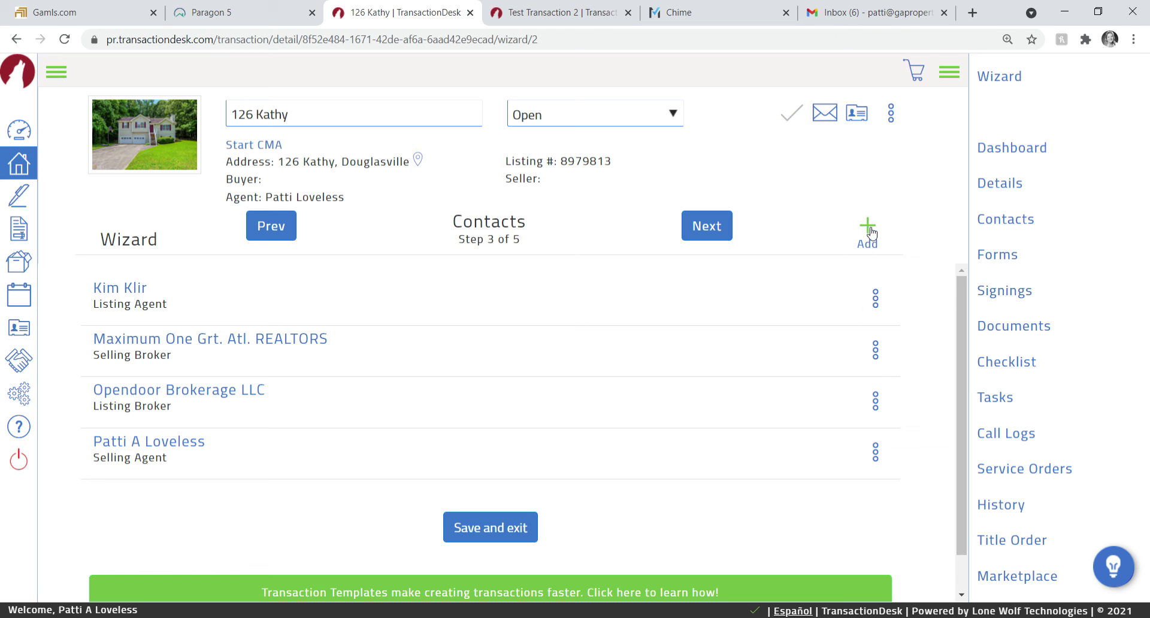
left_click(706, 237)
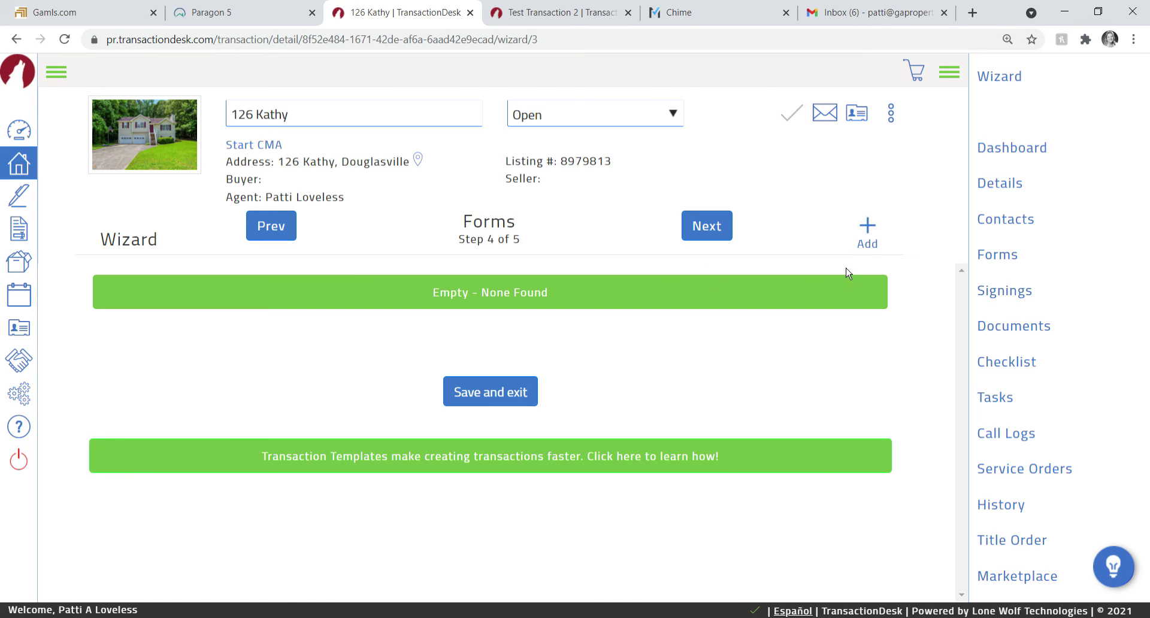
left_click(709, 228)
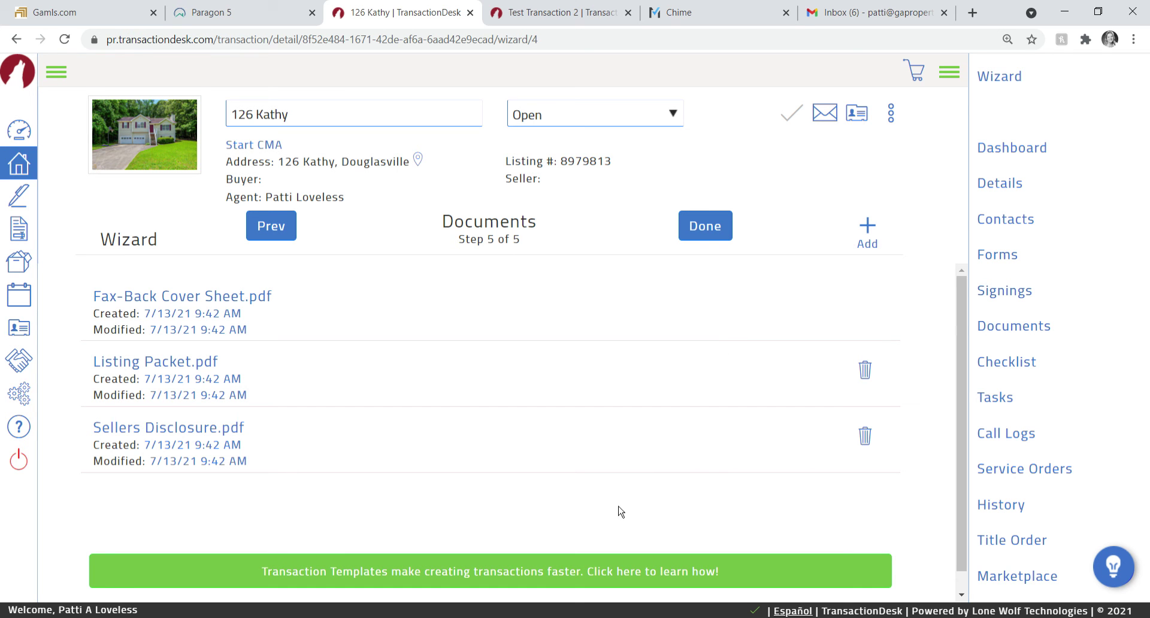
left_click(709, 233)
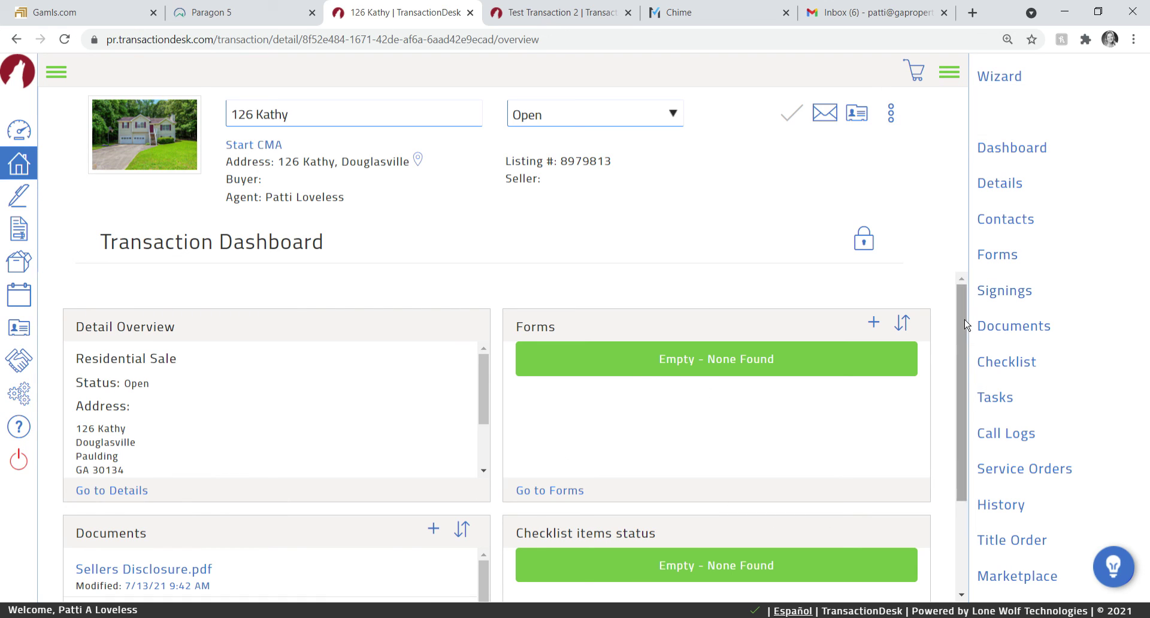
Review the imported files in the Documents section and the checklist status on the Transaction Dashboard.
left_click_drag(965, 324, 968, 436)
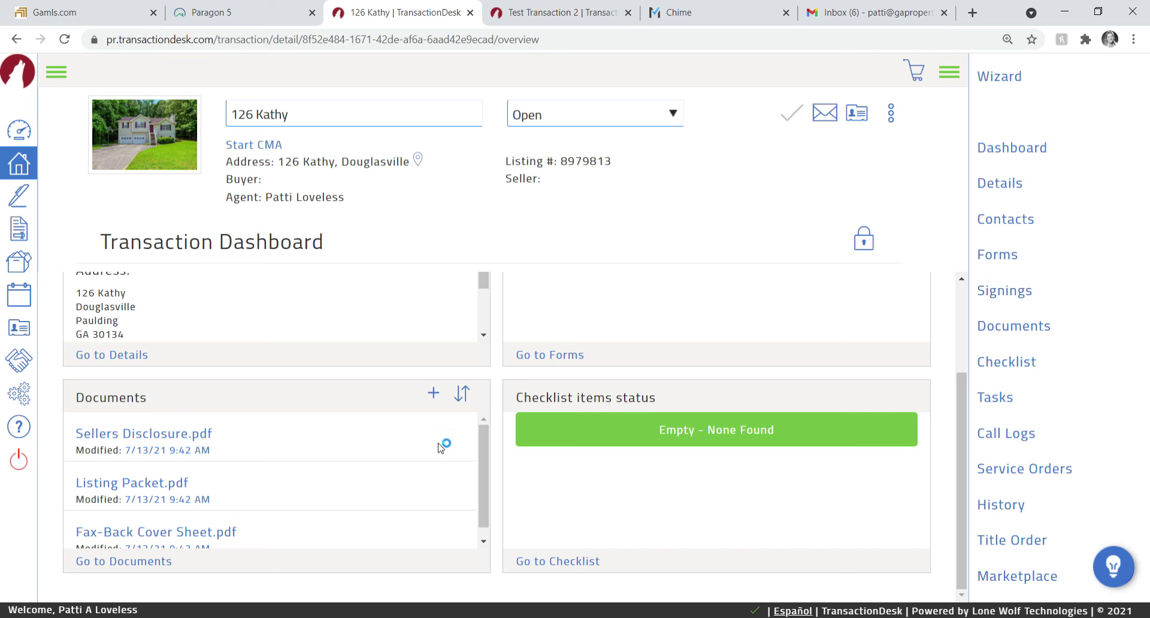
scroll(482, 474, "down", 1)
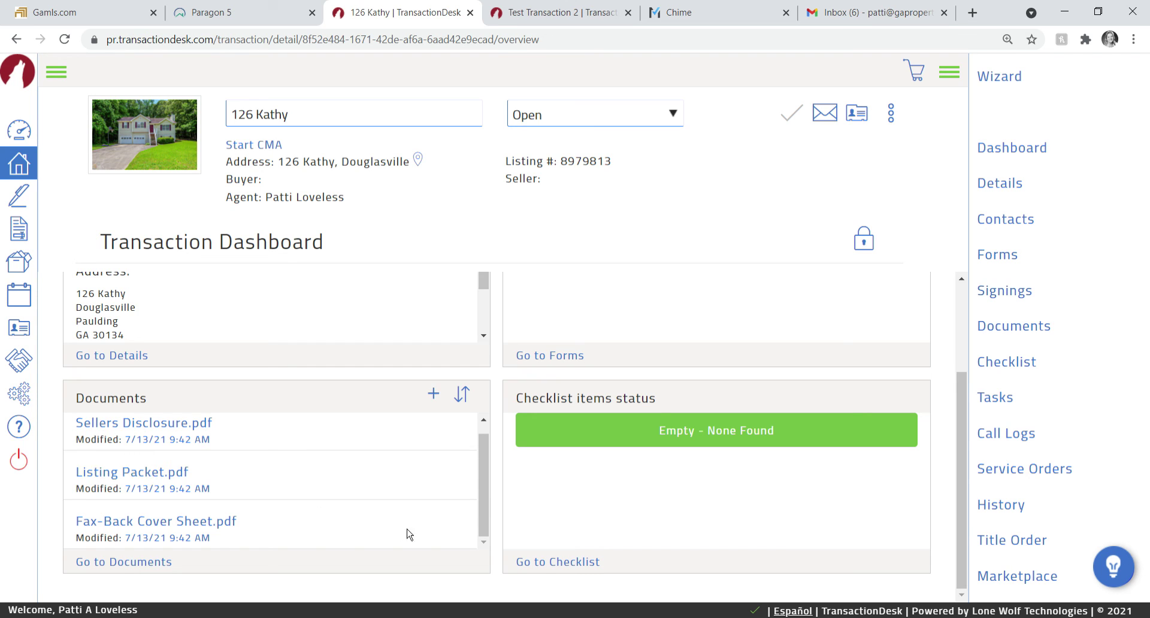
left_click_drag(486, 491, 495, 455)
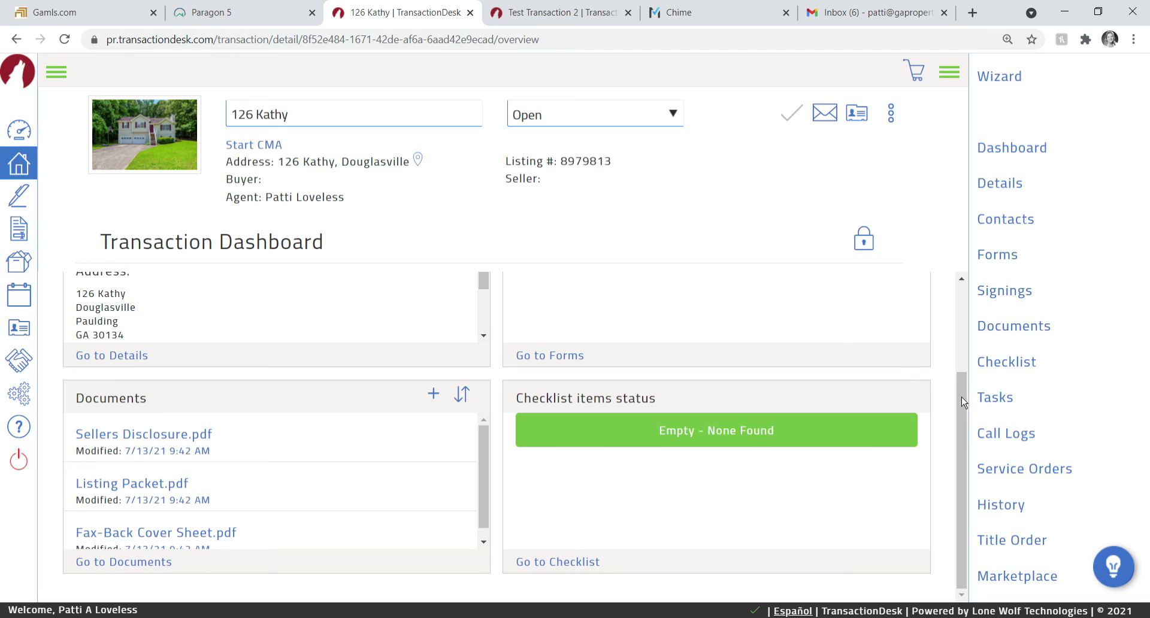
left_click_drag(963, 401, 965, 294)
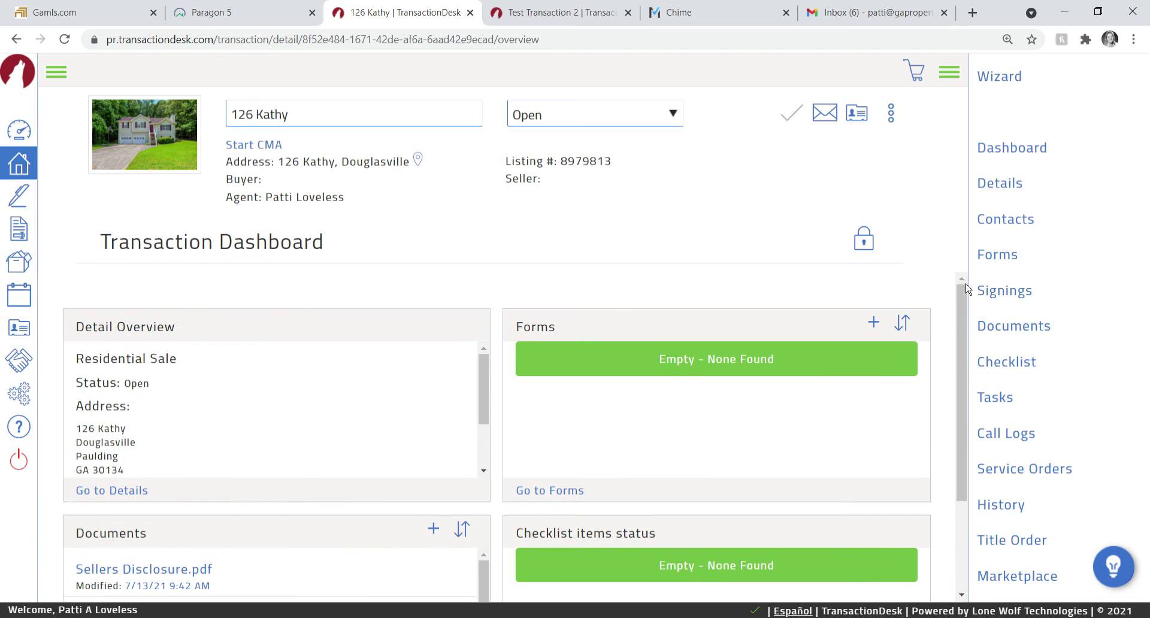